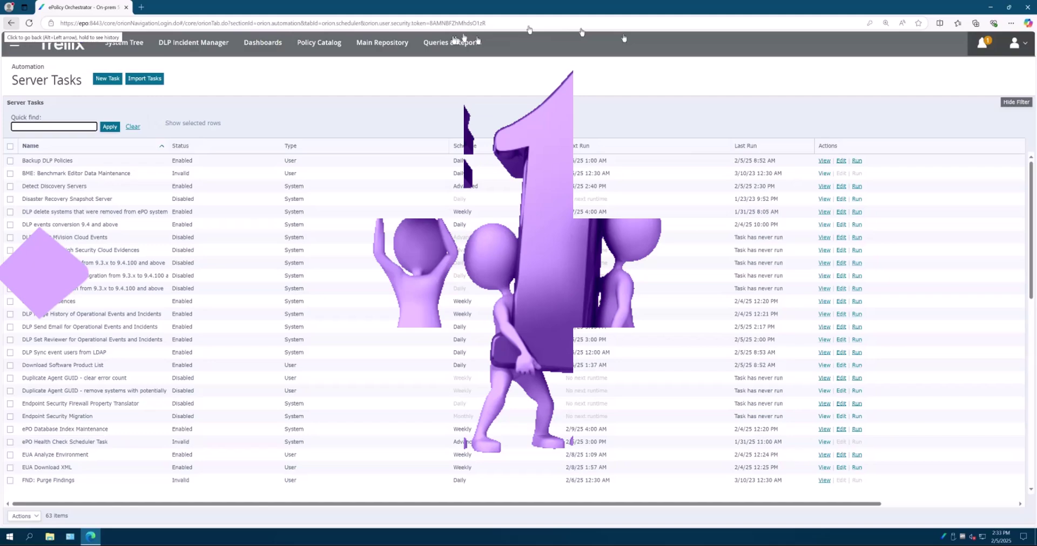
Bring up the Policy and Task Retention entry under Server Settings from the main menu
key("Num_Lock")
left_click(13, 43)
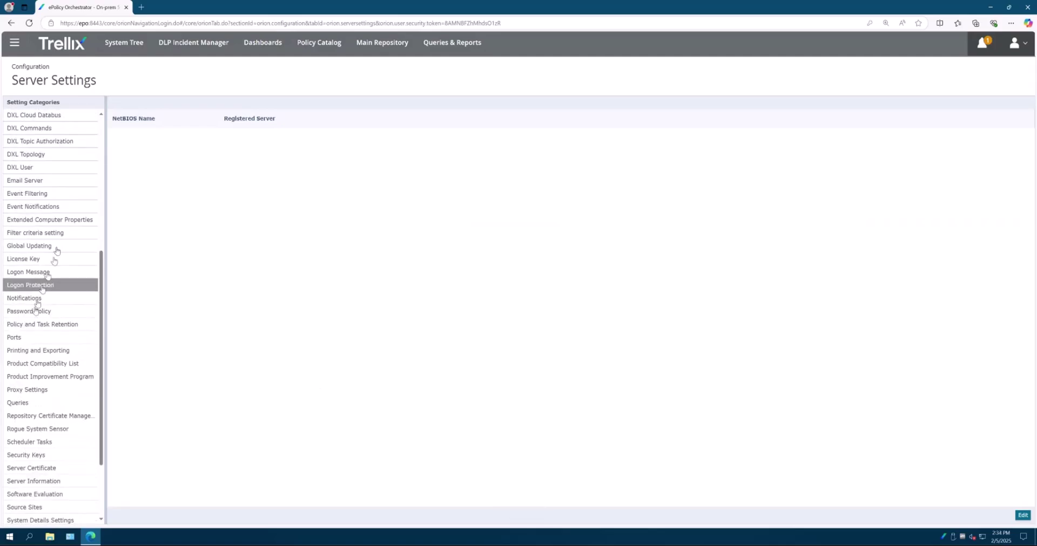
left_click(28, 328)
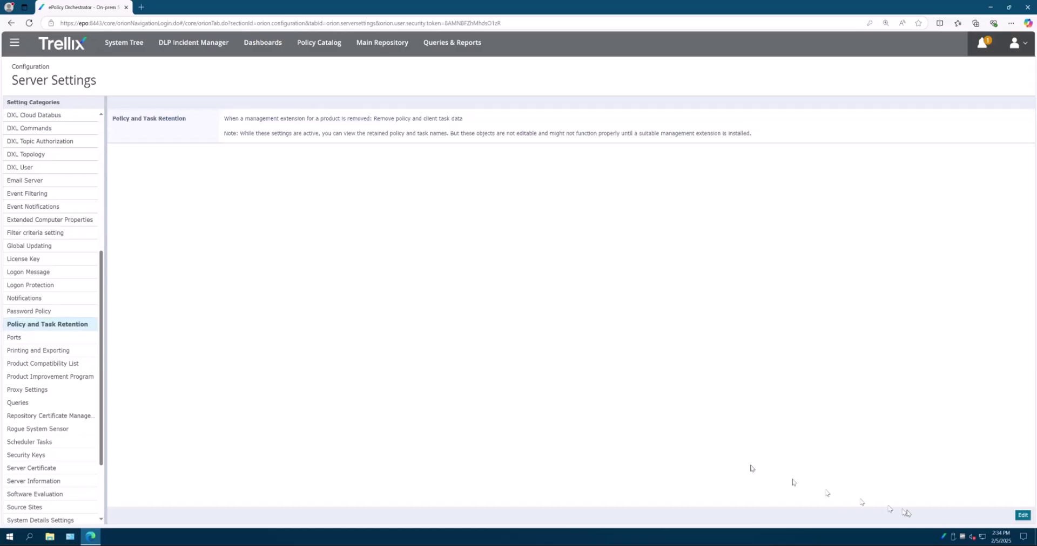
Edit the retention setting and switch it from removing data to 'Keep policy and client task data'
left_click(1022, 516)
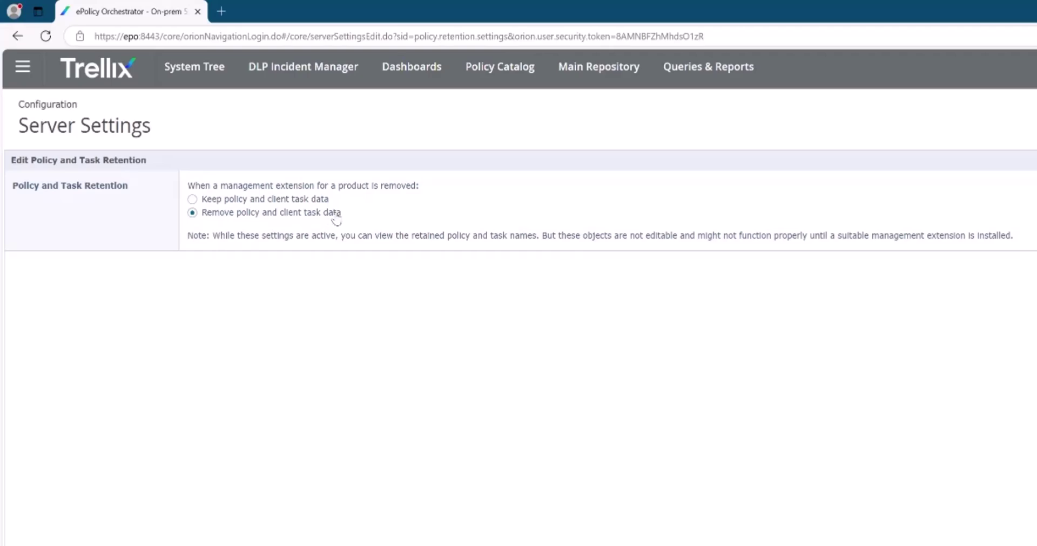
left_click_drag(344, 216, 202, 217)
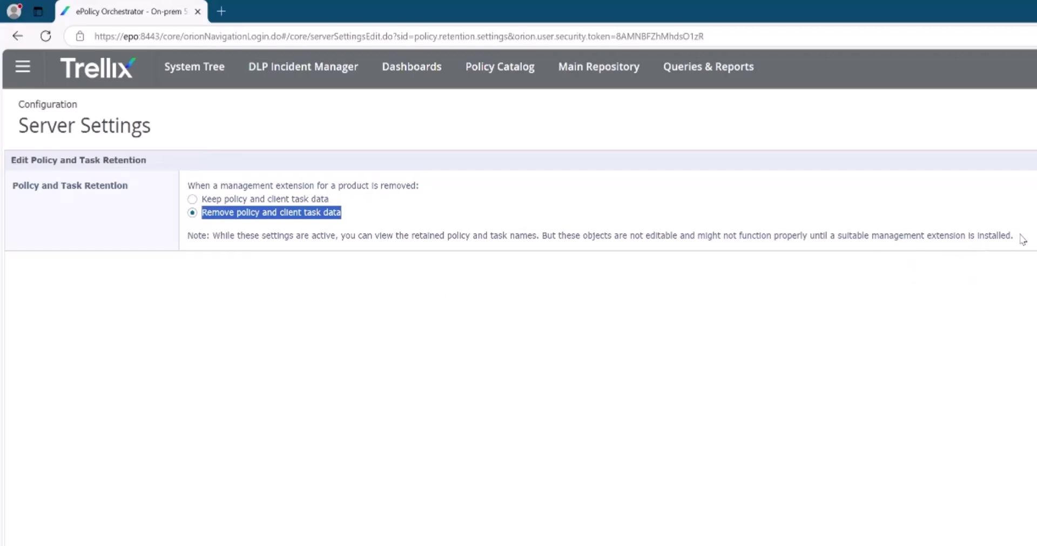
left_click_drag(1022, 240, 804, 238)
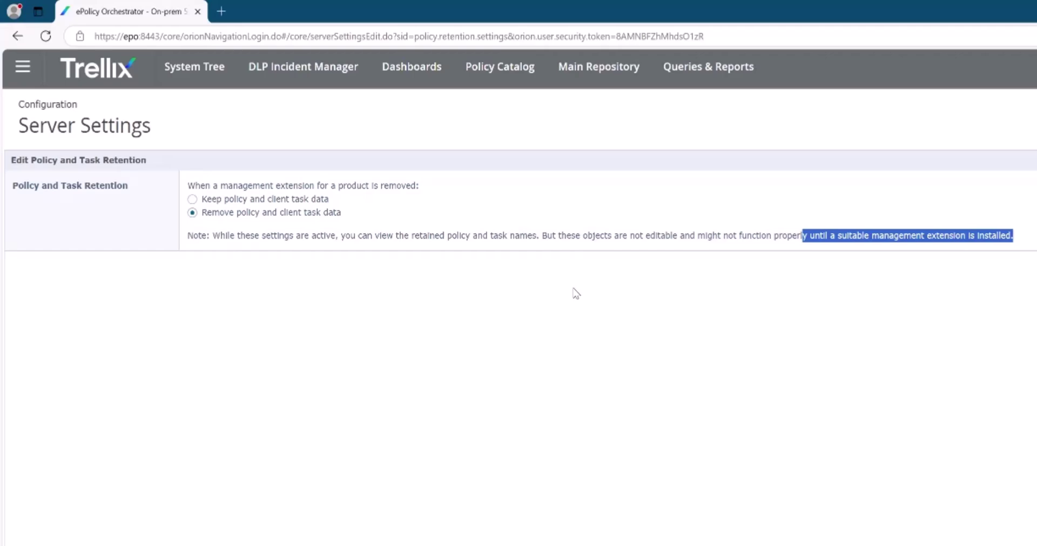
left_click(588, 362)
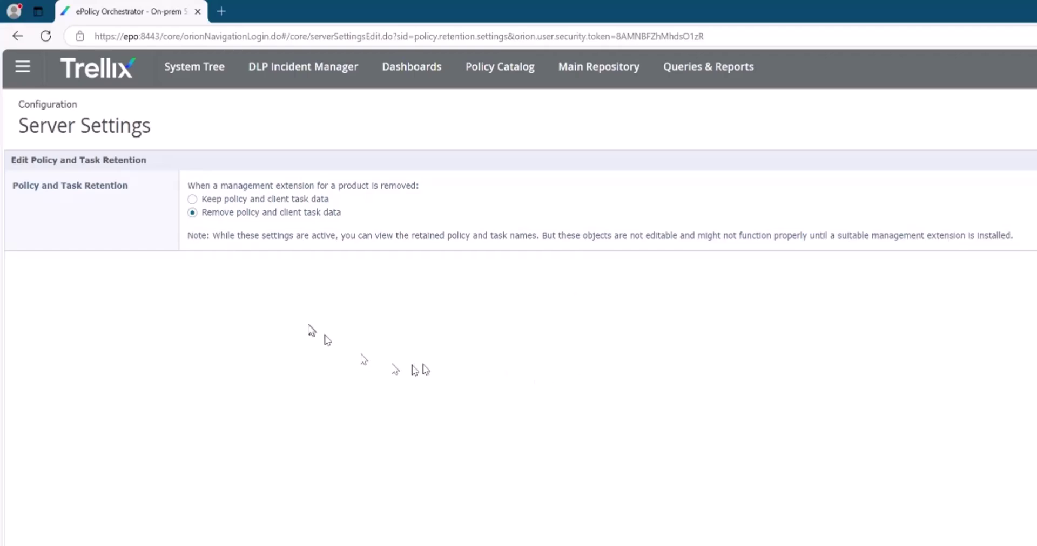
left_click(194, 200)
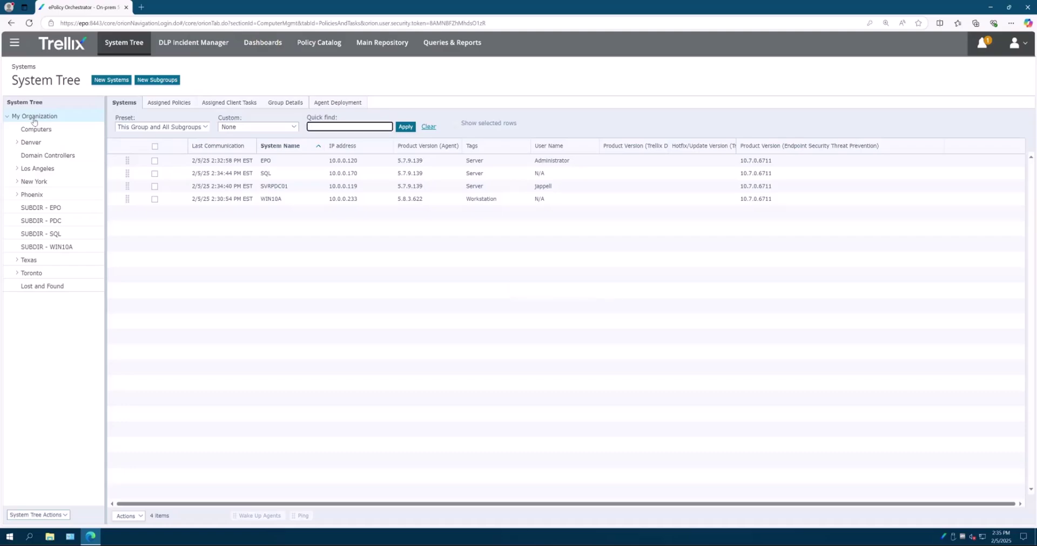
Run Export Tree for My Organization and save the ExportTree link with a '020525 -' name prefix
left_click(288, 104)
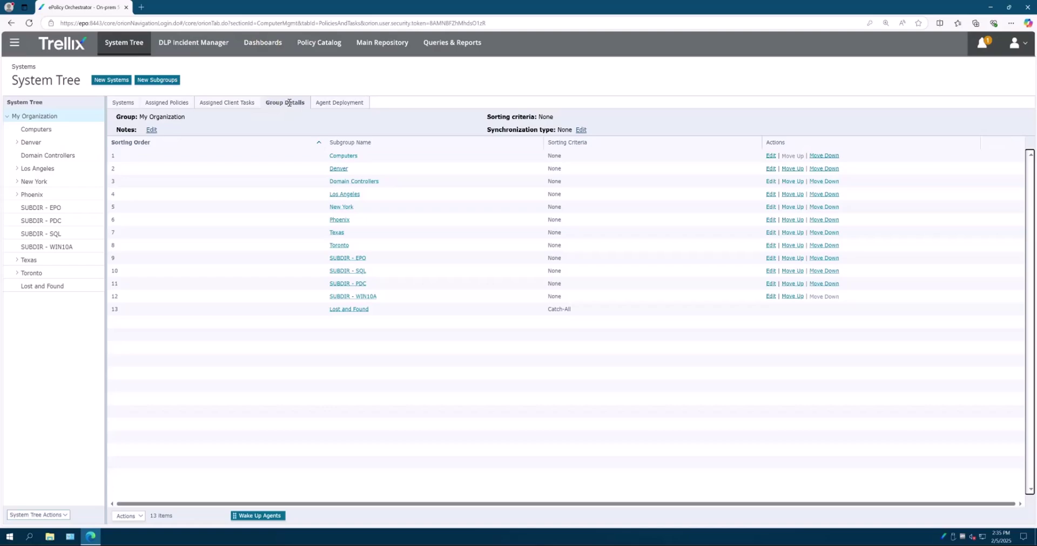
left_click(141, 517)
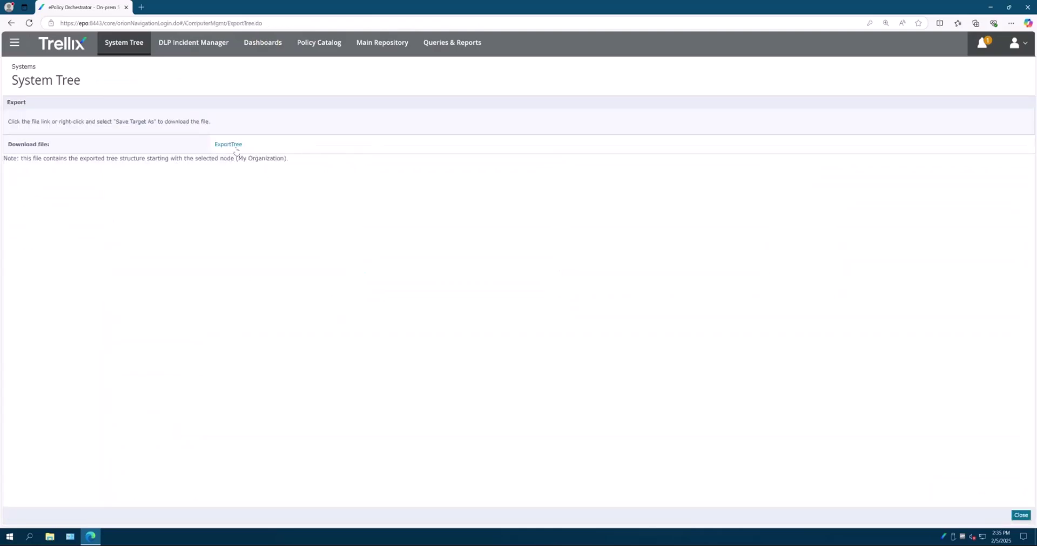
right_click(237, 146)
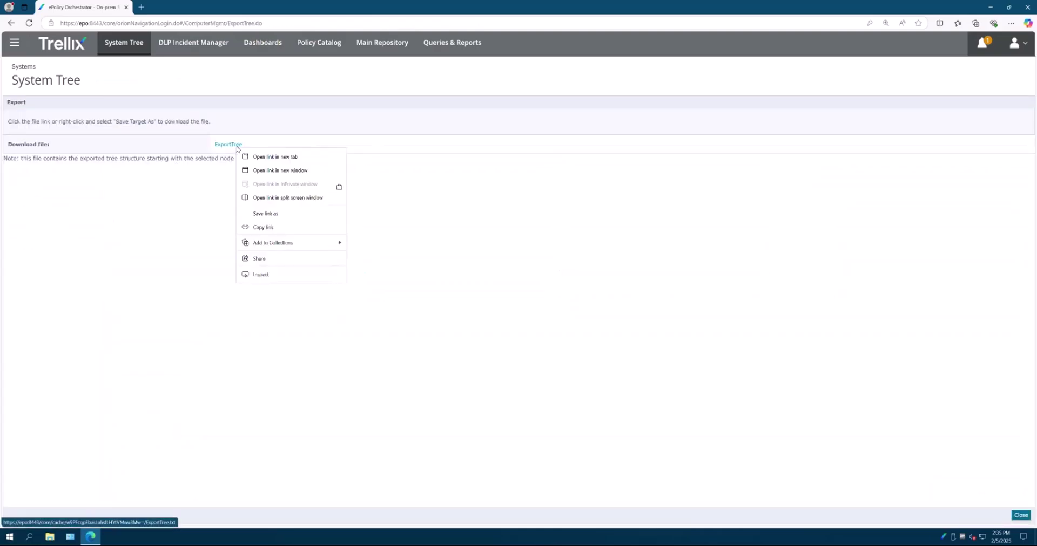
left_click(276, 214)
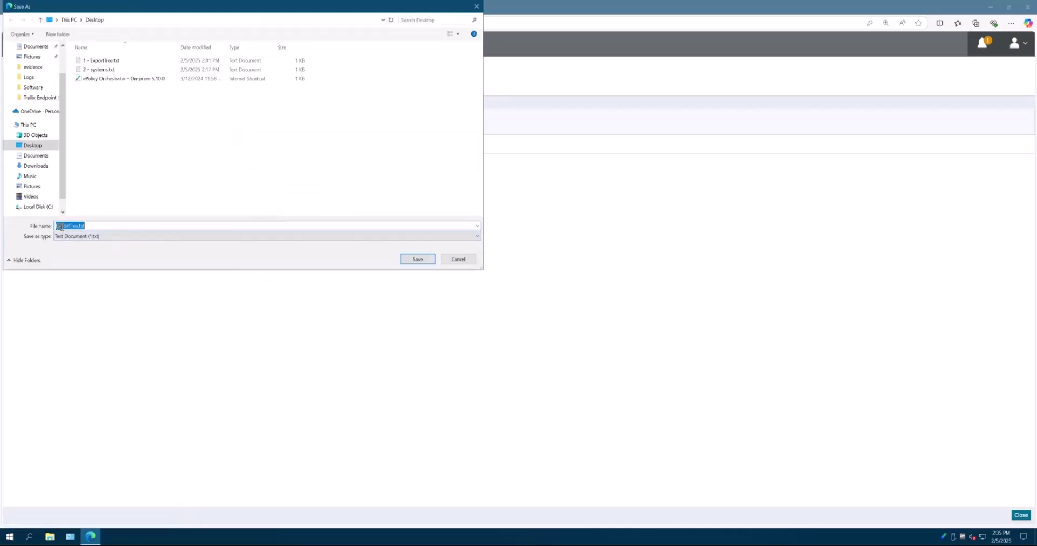
key("Home")
type("020525 -")
Save the tree export as '020525 - ExportTree.txt' and open the downloaded file
left_click(418, 259)
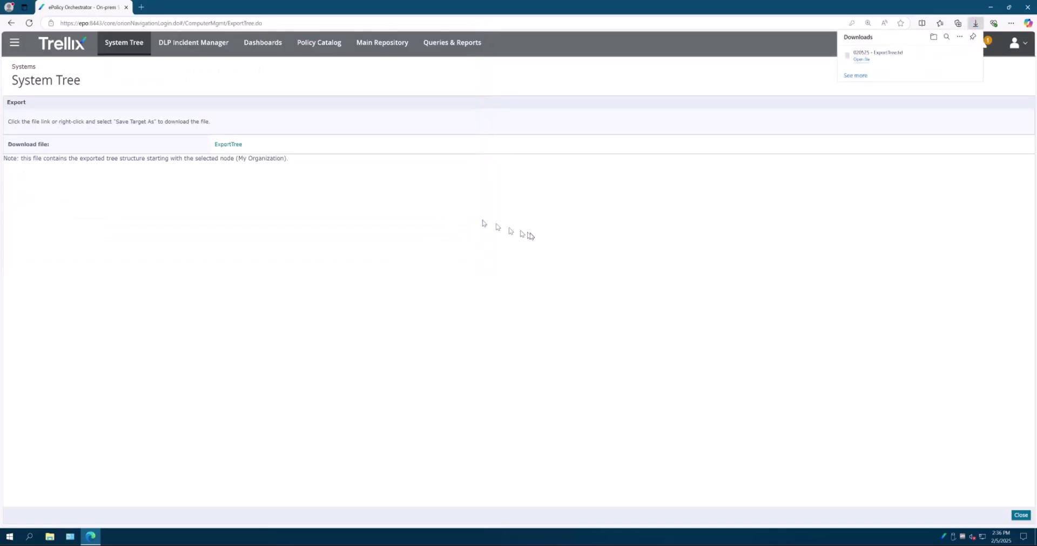
left_click(862, 60)
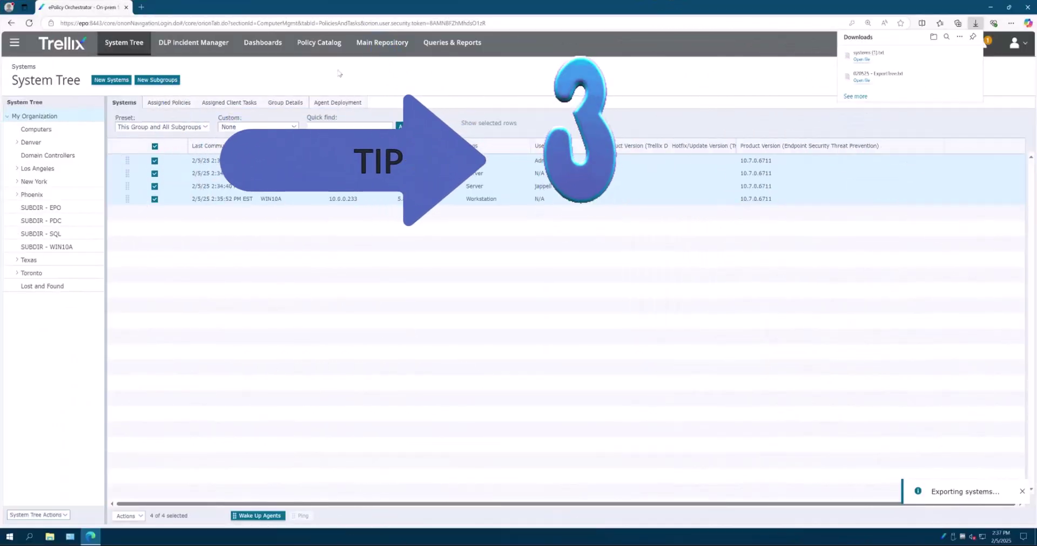
key("Num_Lock")
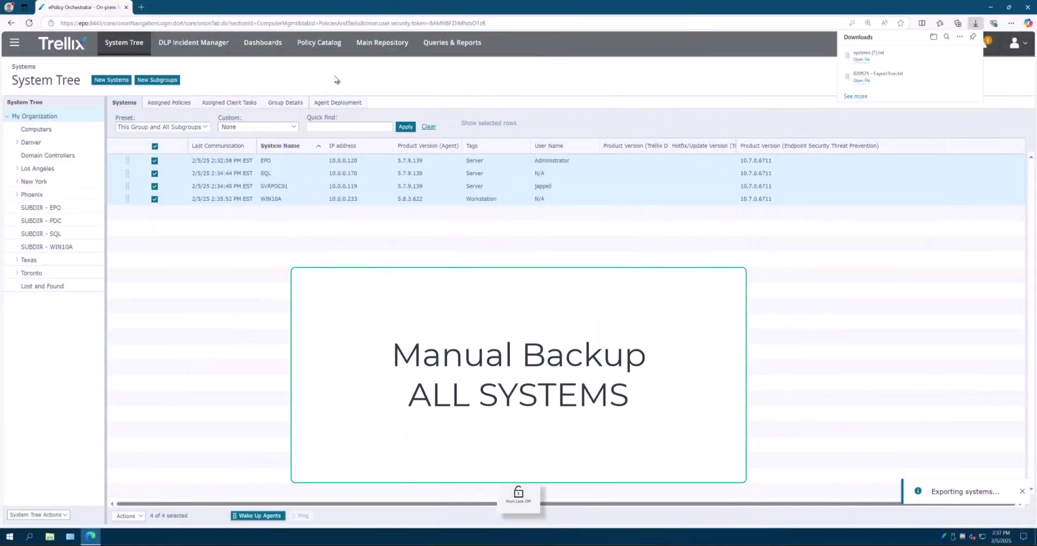
Export all four My Organization systems and show systems (2).txt in the Downloads folder
left_click(25, 117)
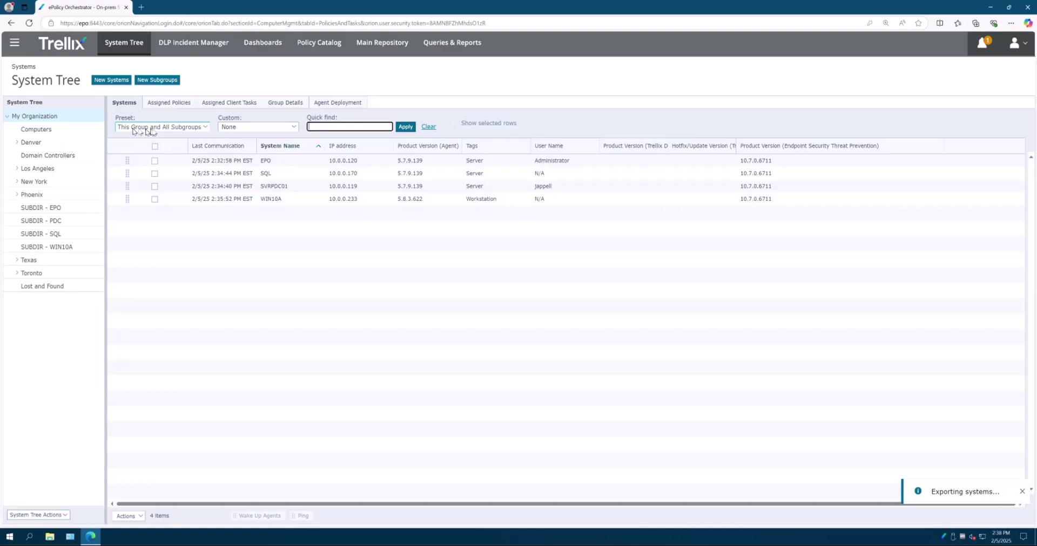
left_click(155, 147)
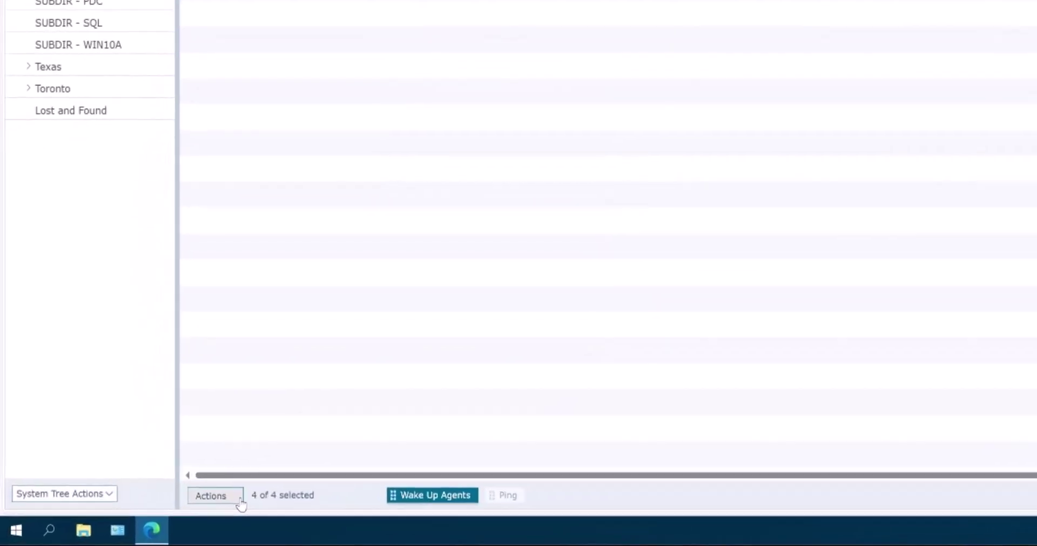
left_click(141, 517)
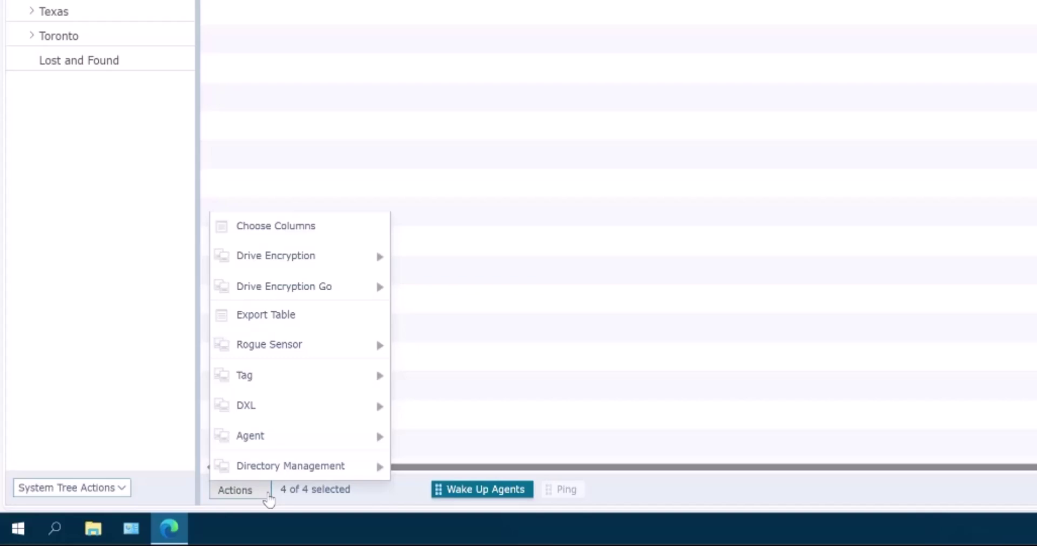
mouse_move(359, 471)
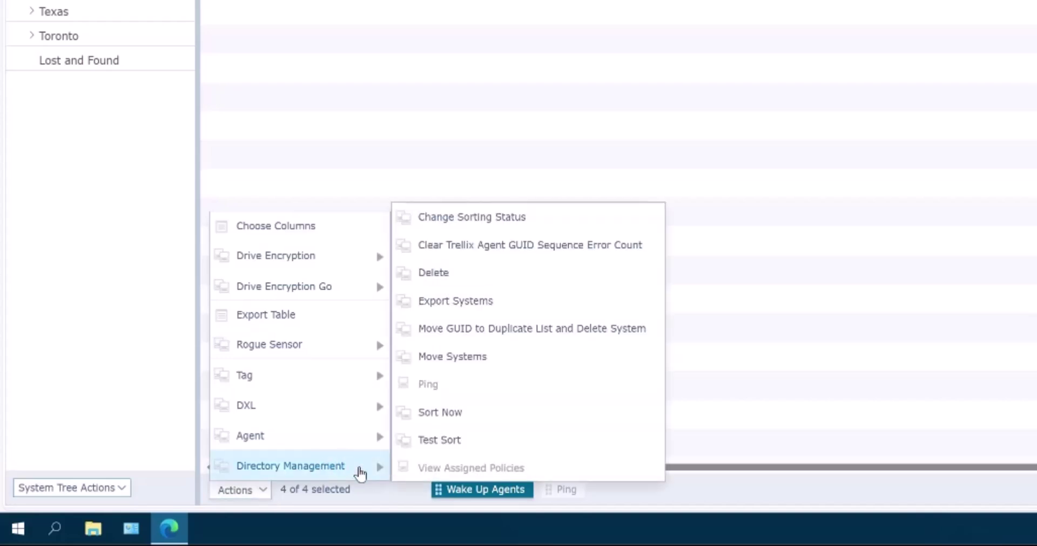
left_click(478, 306)
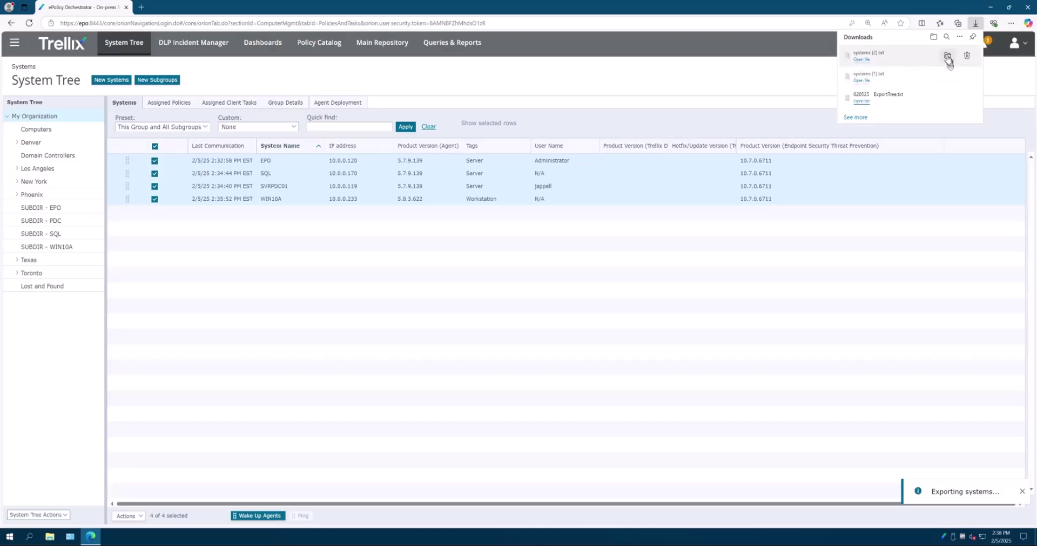
left_click(947, 57)
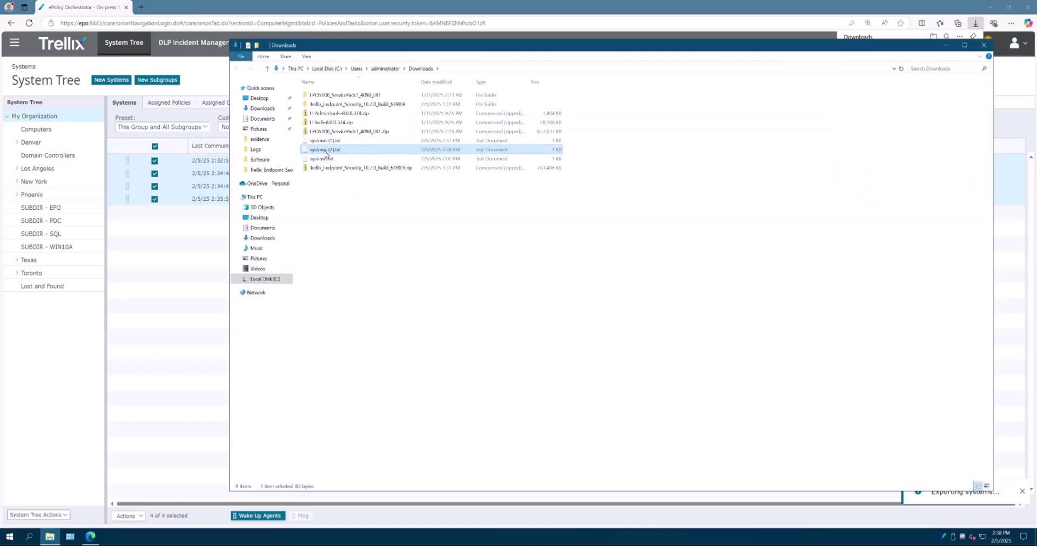
Rename systems (2).txt to its date-prefixed systems.txt name and drag it to Desktop under Quick access
left_click(325, 151)
left_click(332, 152)
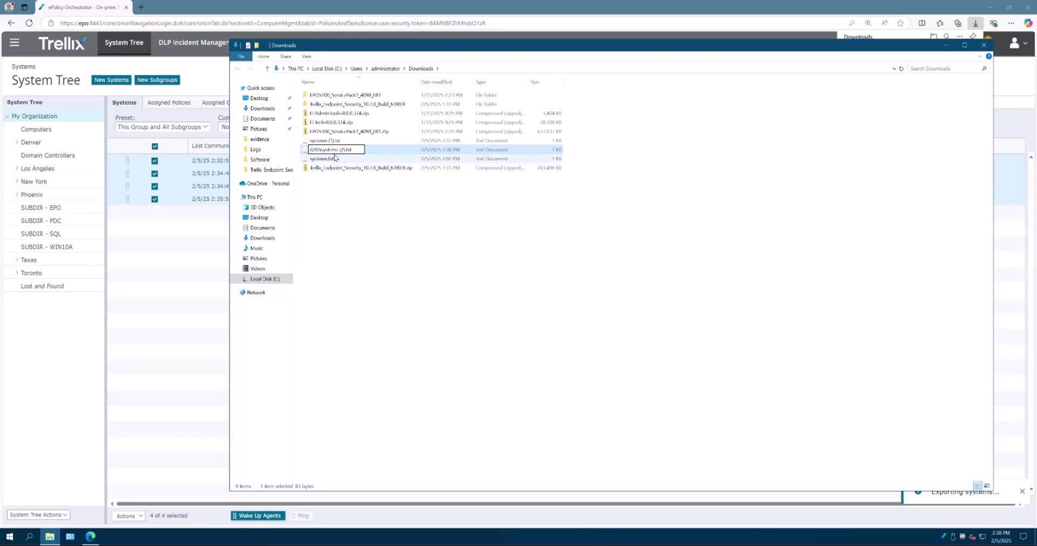
key("BackSpace")
key("BackSpace")
key("BackSpace")
key("BackSpace")
key("Return")
key("Num_Lock")
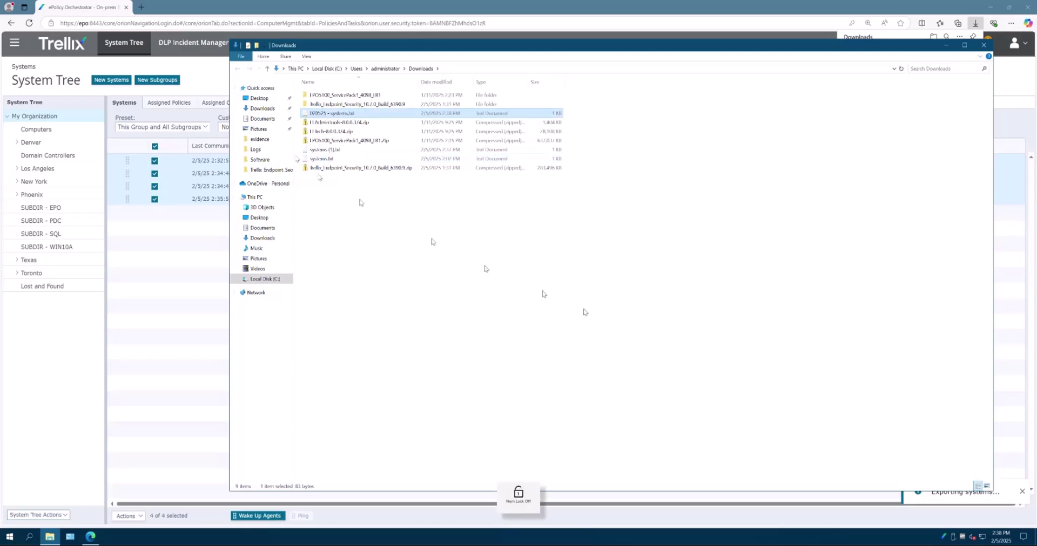
left_click_drag(317, 115, 271, 101)
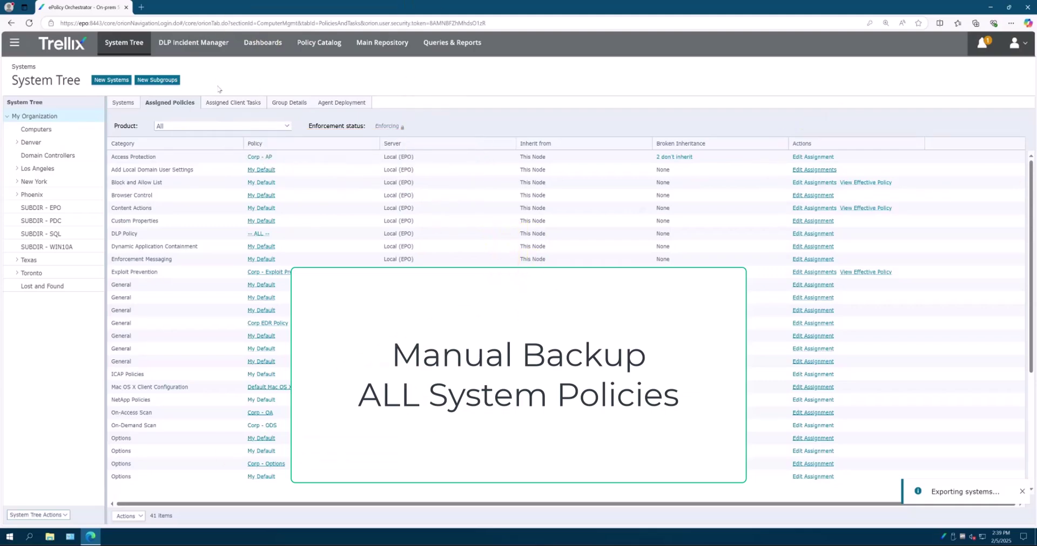
On My Organization's Assigned Policies tab, run Export All Assignments from the Actions menu
key("Num_Lock")
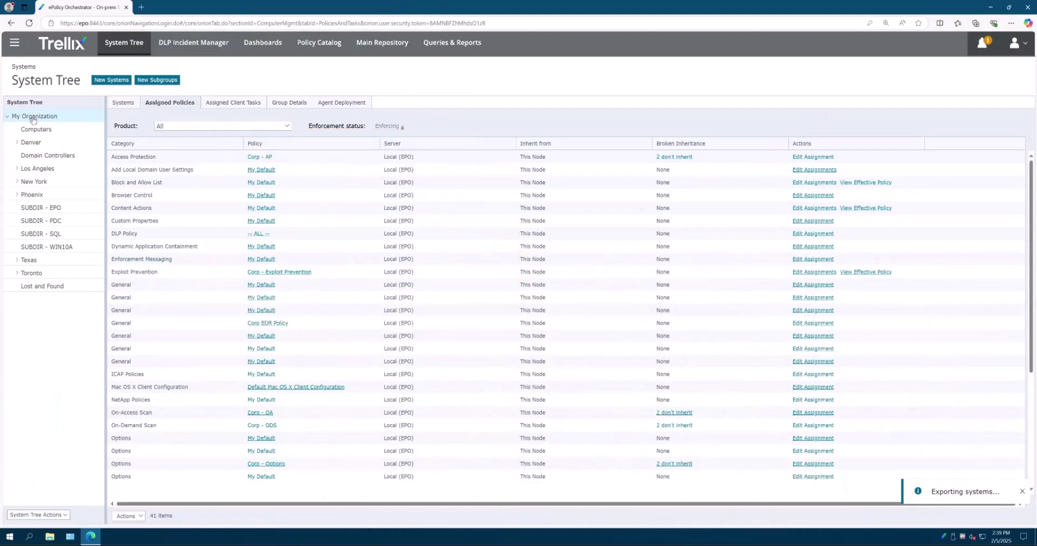
left_click(33, 118)
left_click(180, 102)
key("Num_Lock")
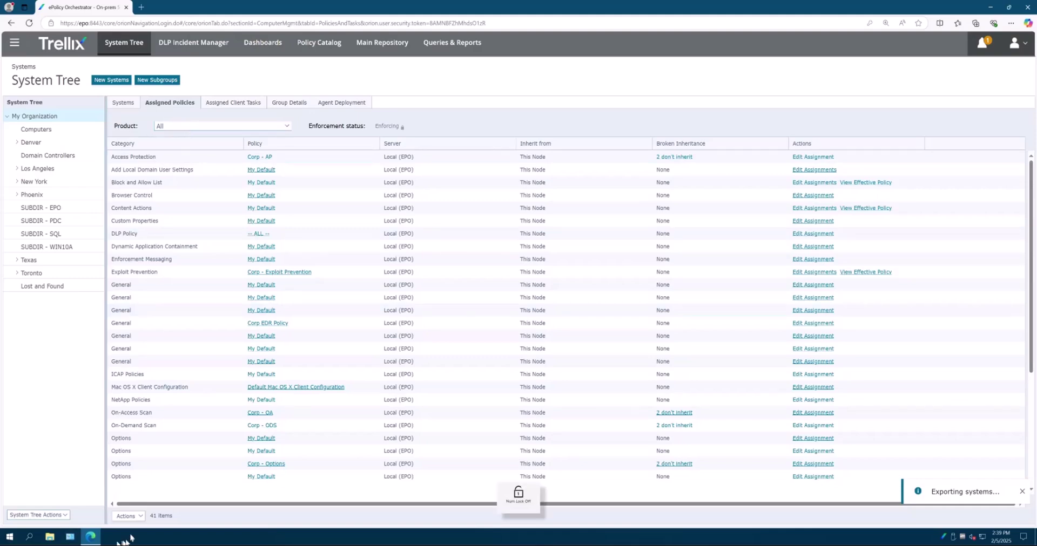
left_click(138, 518)
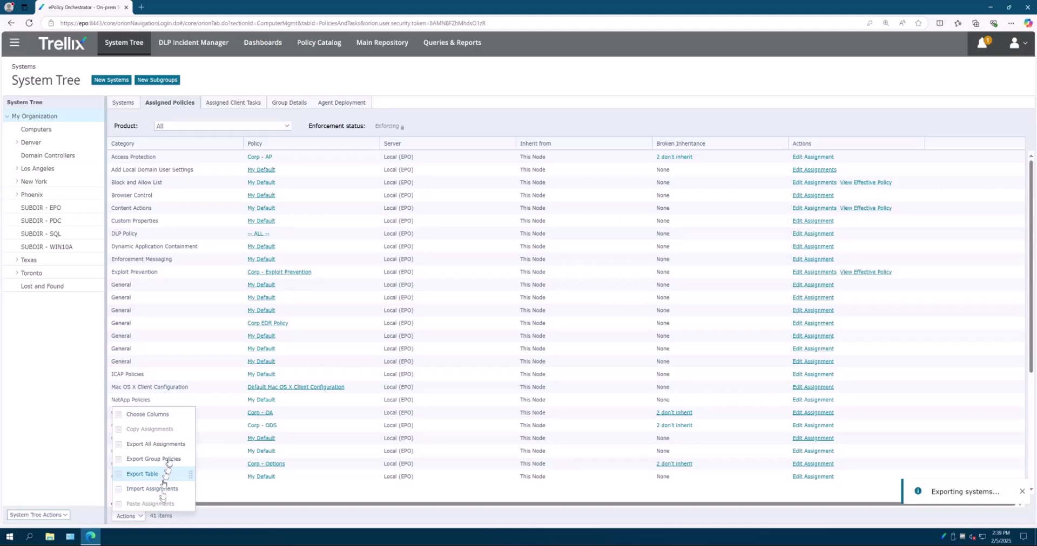
left_click(174, 445)
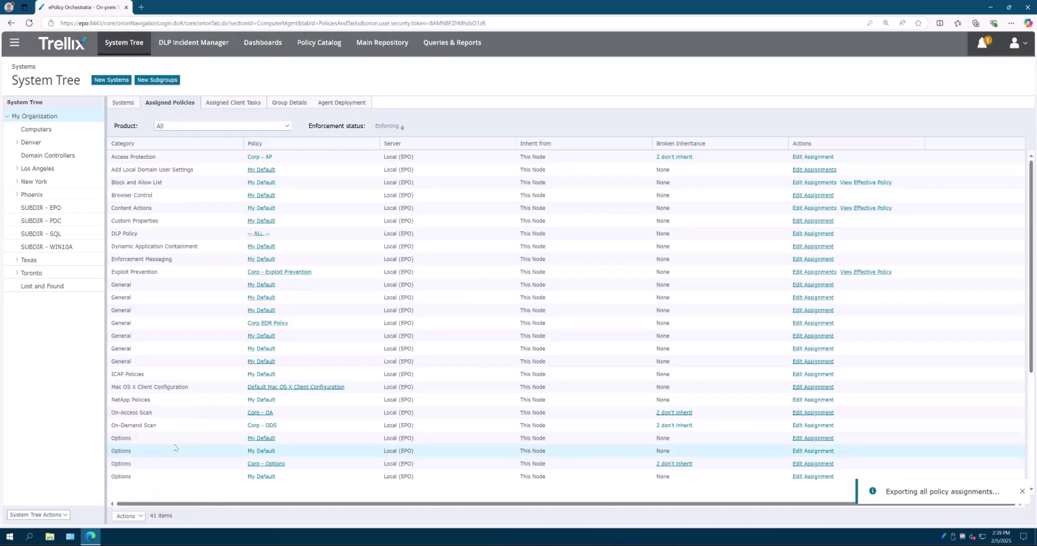
Save the PolicyAssignmentExport link to the Desktop with '020525 -' prefixed to its file name
right_click(258, 146)
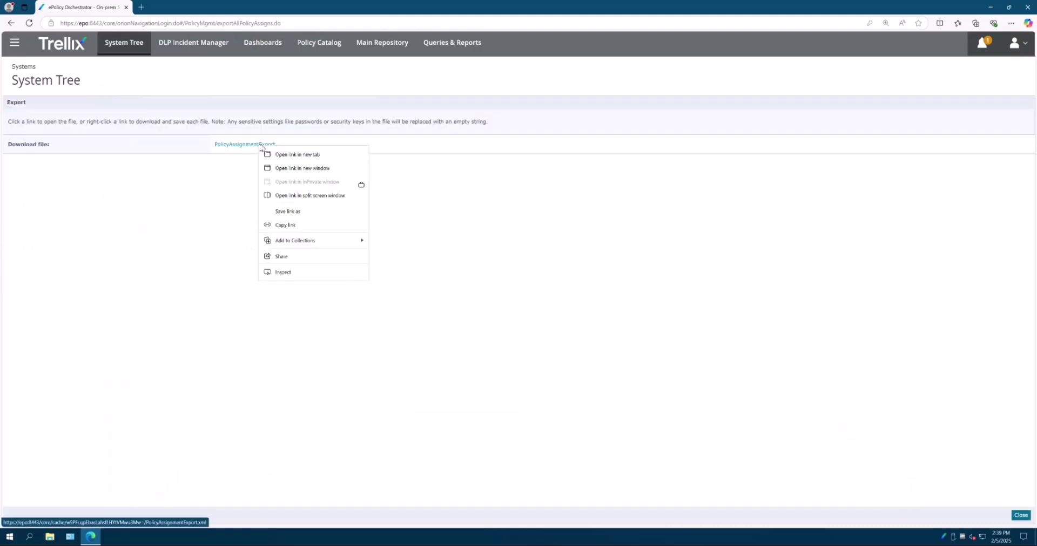
left_click(298, 211)
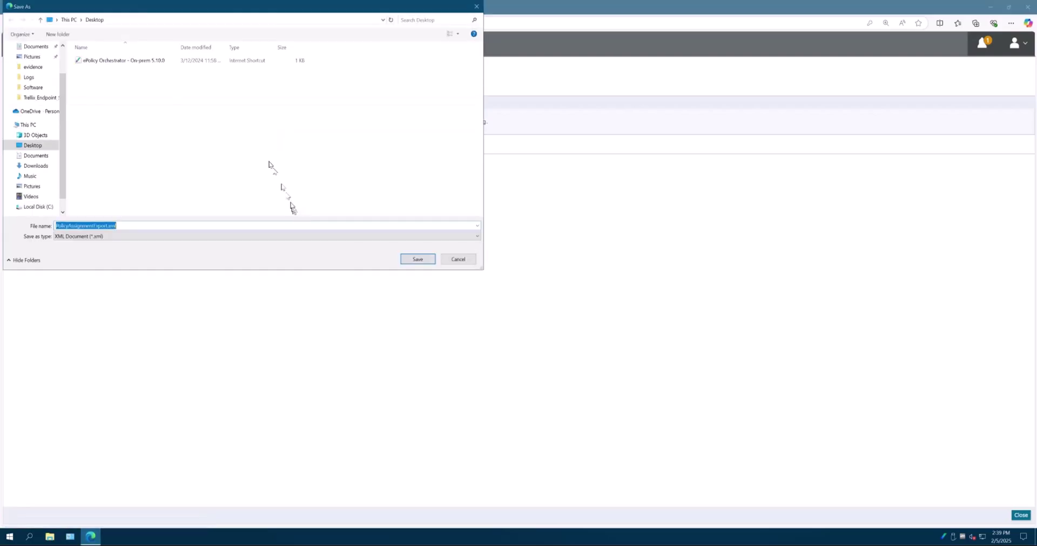
left_click(56, 225)
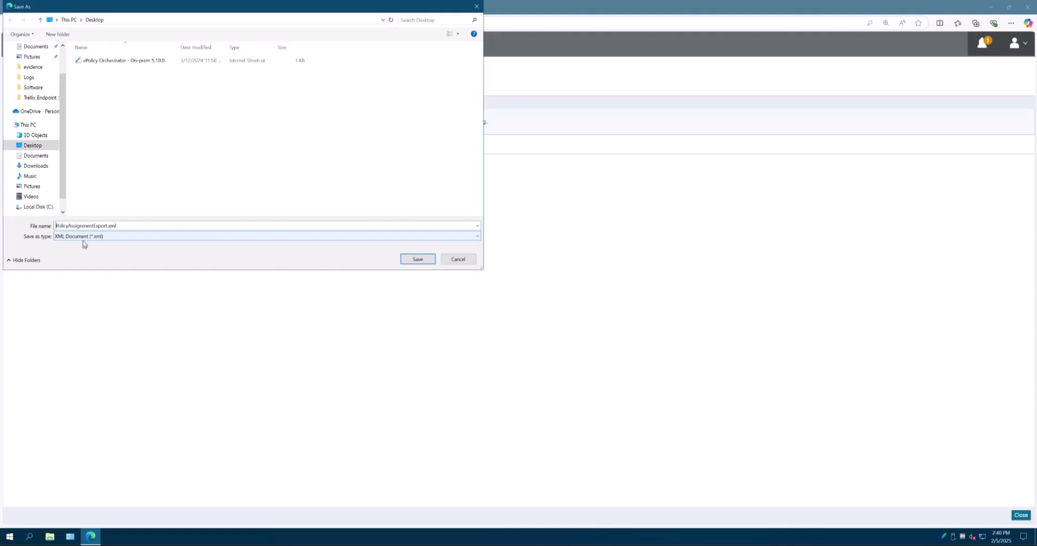
type("020525 -")
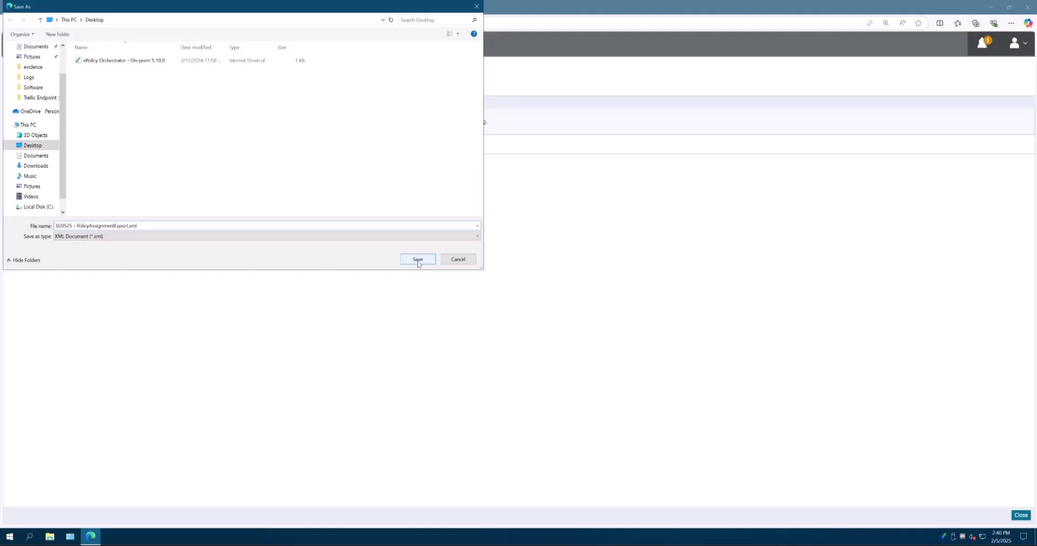
left_click(418, 259)
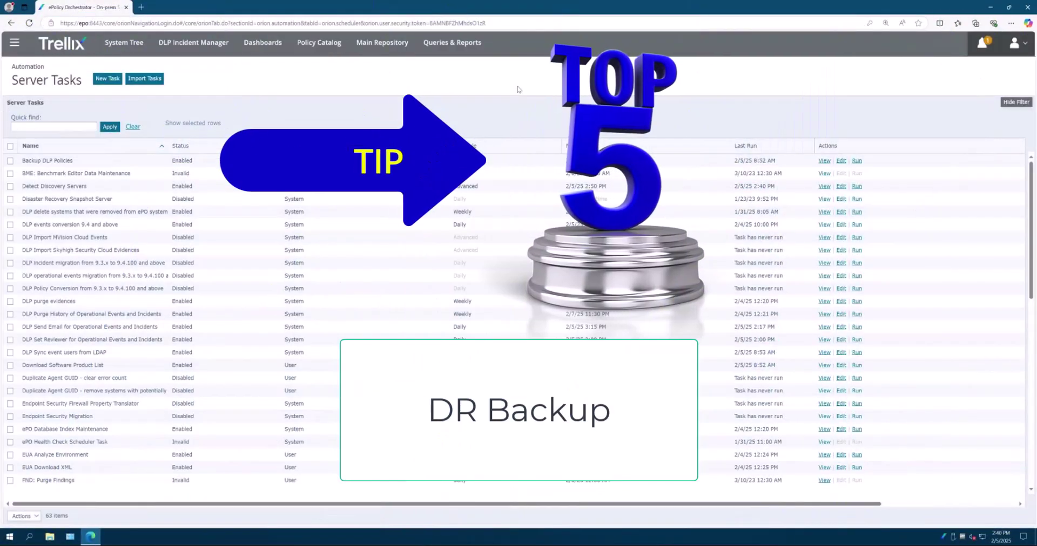
Go to Automation > Server Tasks and tick the Disaster Recovery Snapshot Server task
left_click(15, 42)
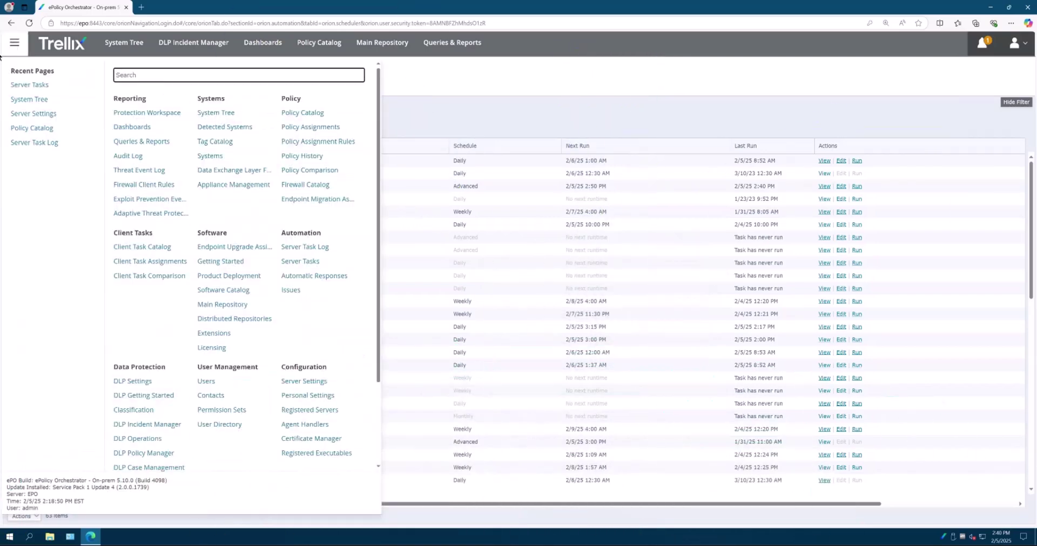
key("Num_Lock")
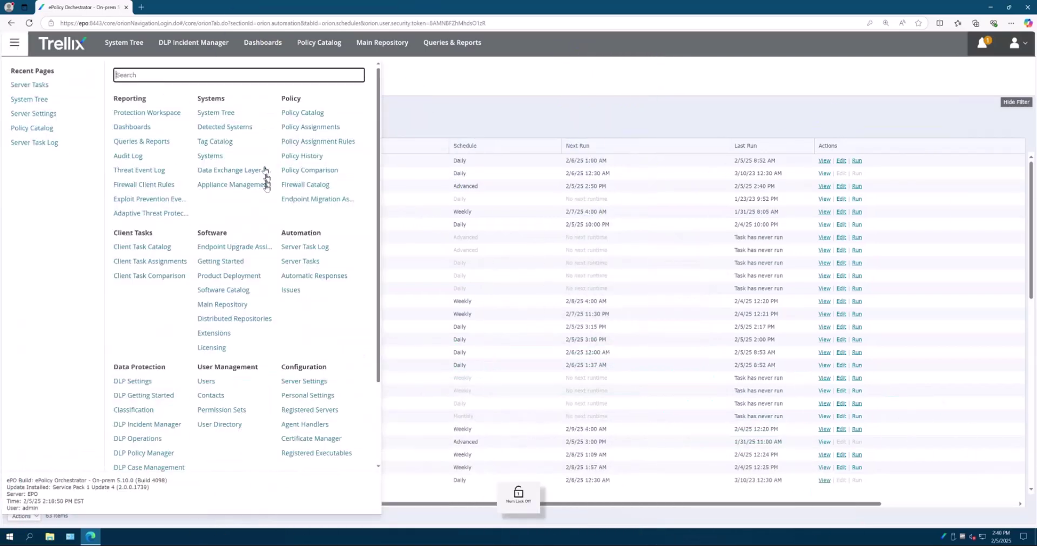
left_click(307, 261)
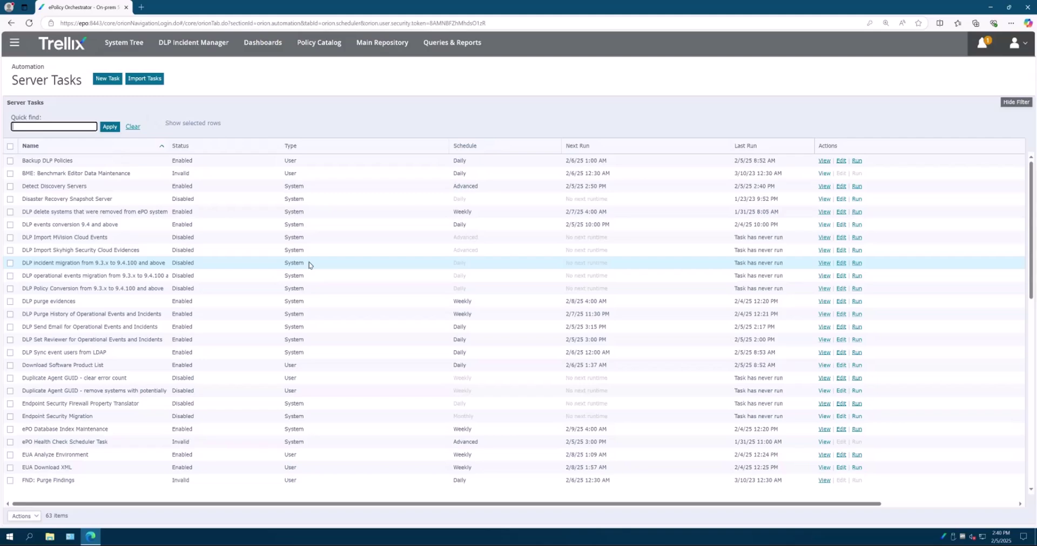
key("Num_Lock")
left_click(10, 199)
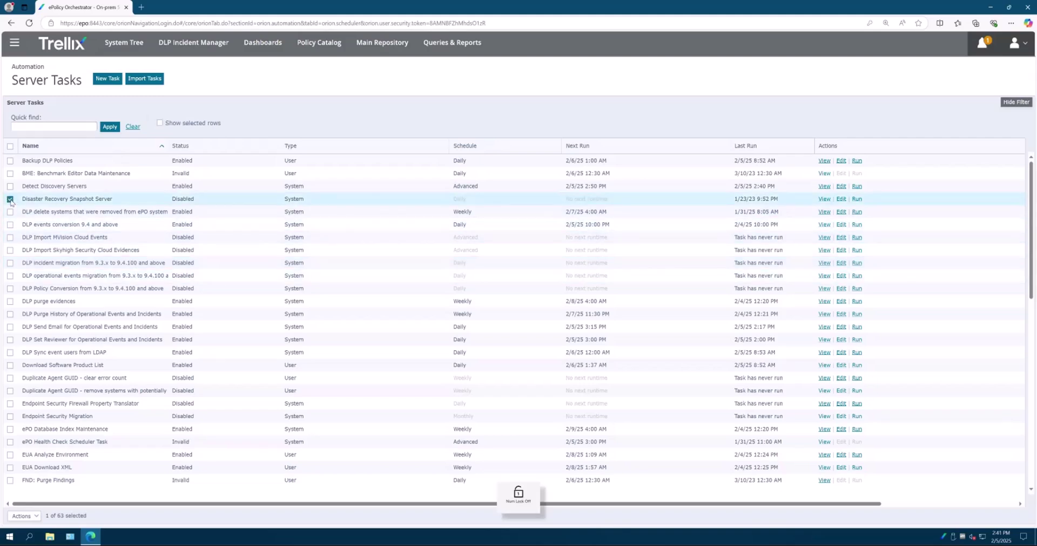